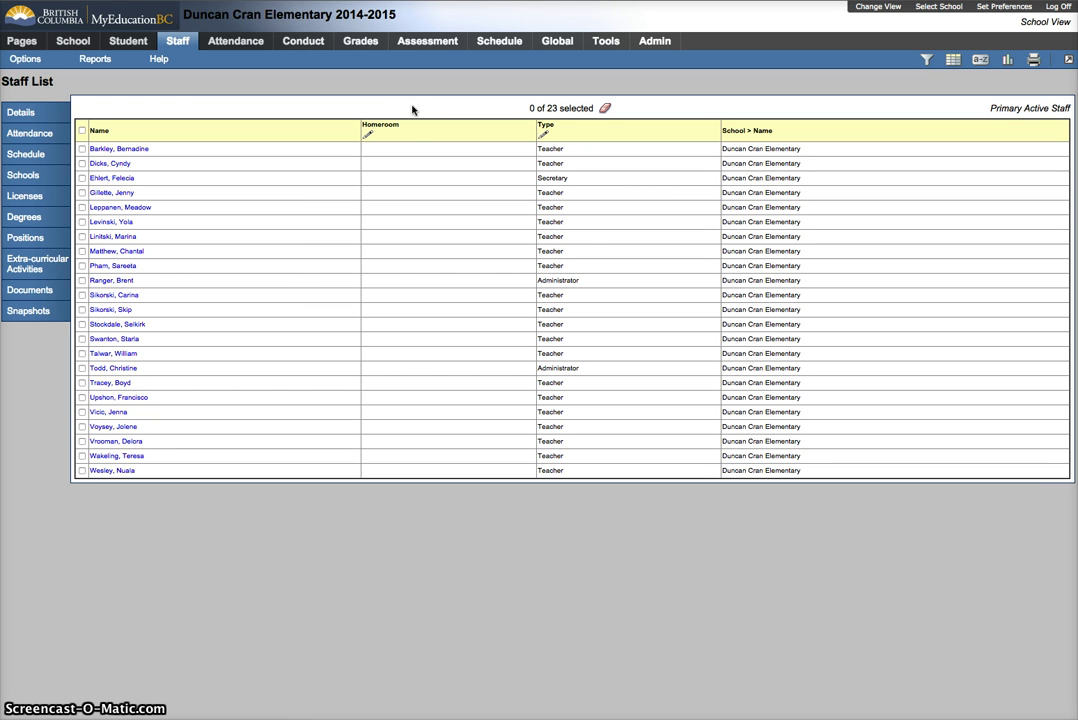
Select the first staff member and view their school associations, which show no matching records.
{"action": "left_click", "coordinate": [403, 110]}
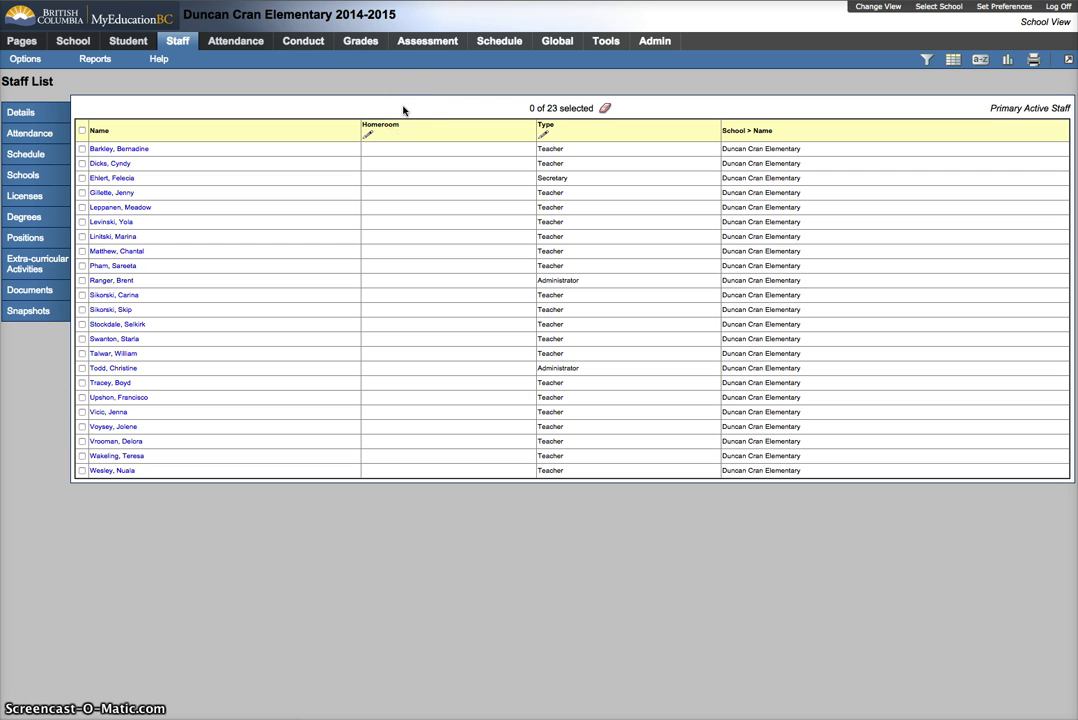
{"action": "left_click", "coordinate": [394, 110]}
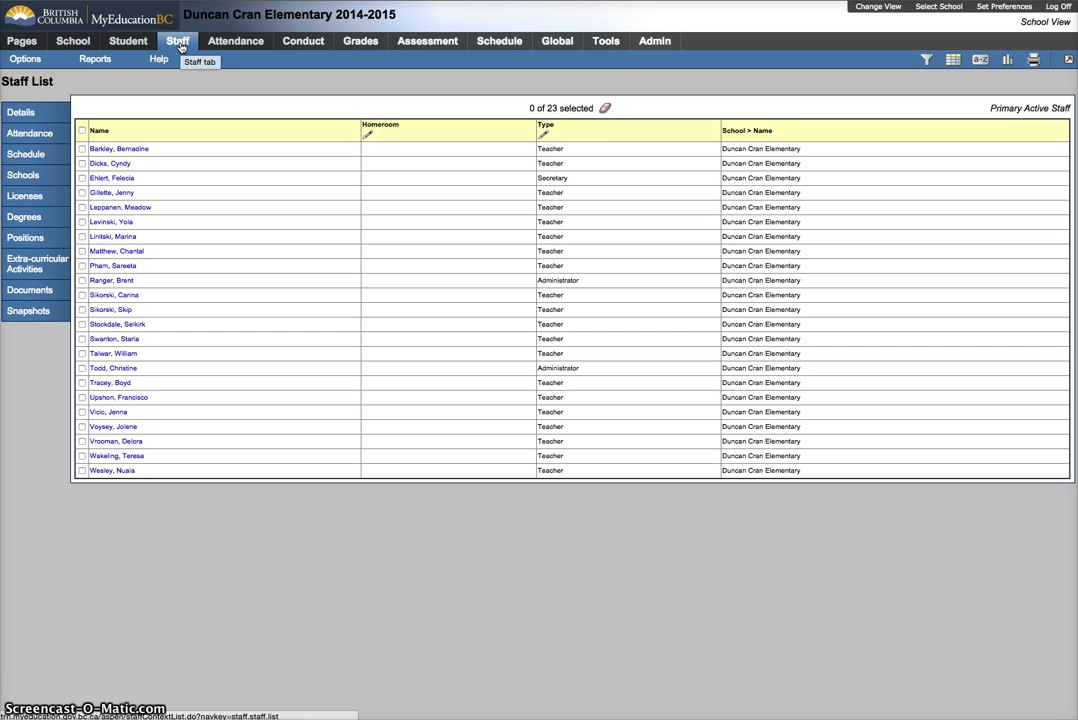
{"action": "left_click", "coordinate": [926, 59]}
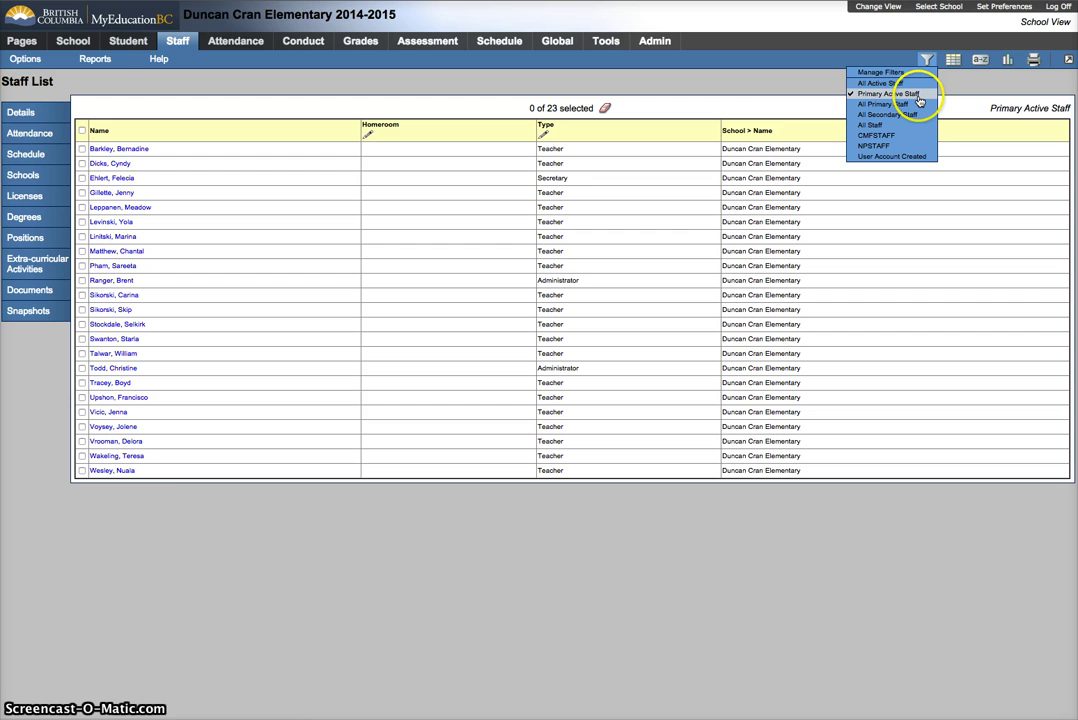
{"action": "left_click", "coordinate": [765, 96]}
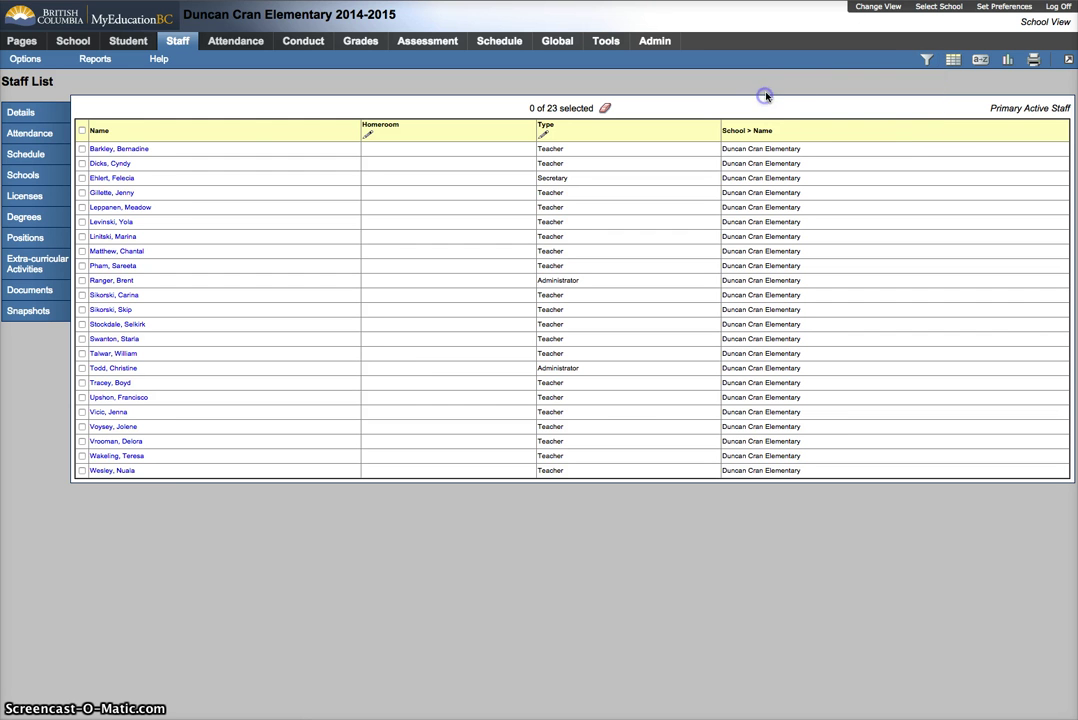
{"action": "left_click", "coordinate": [82, 148]}
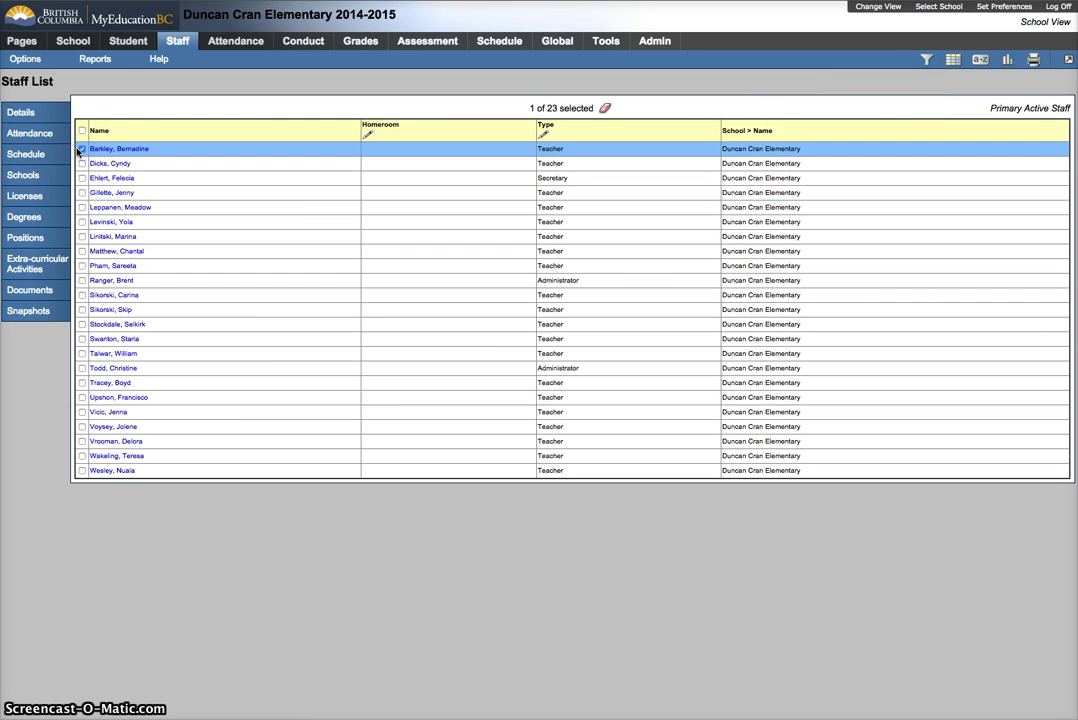
{"action": "left_click", "coordinate": [33, 177]}
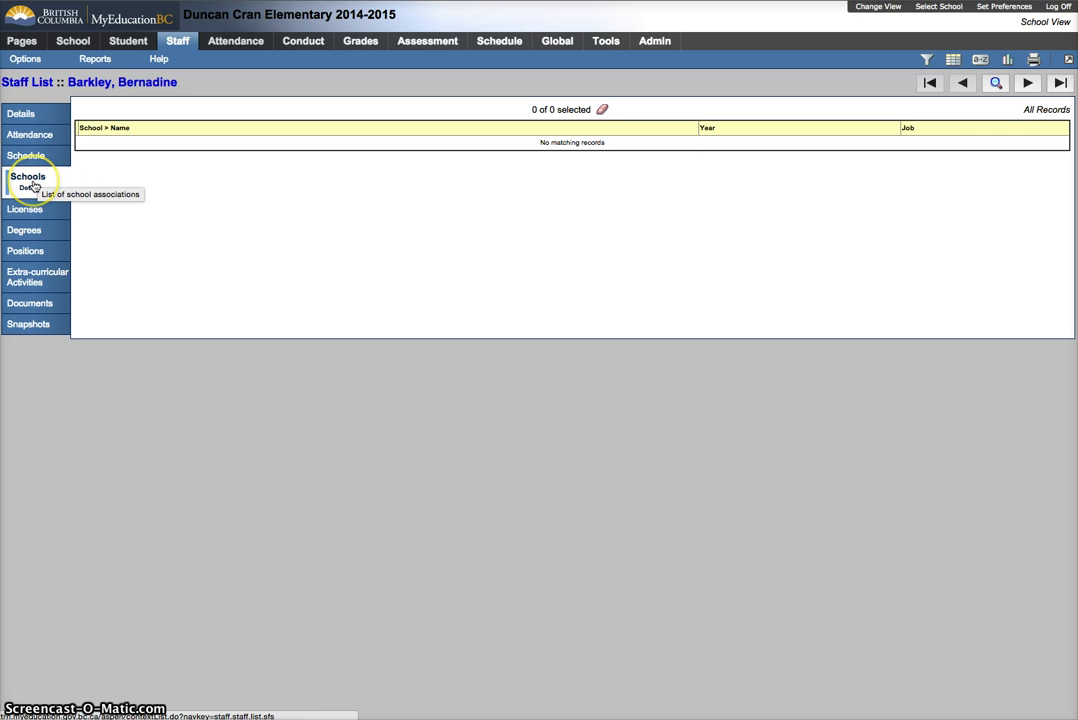
Open a staff record's Schools view and step forward three staff records.
{"action": "left_click", "coordinate": [30, 184]}
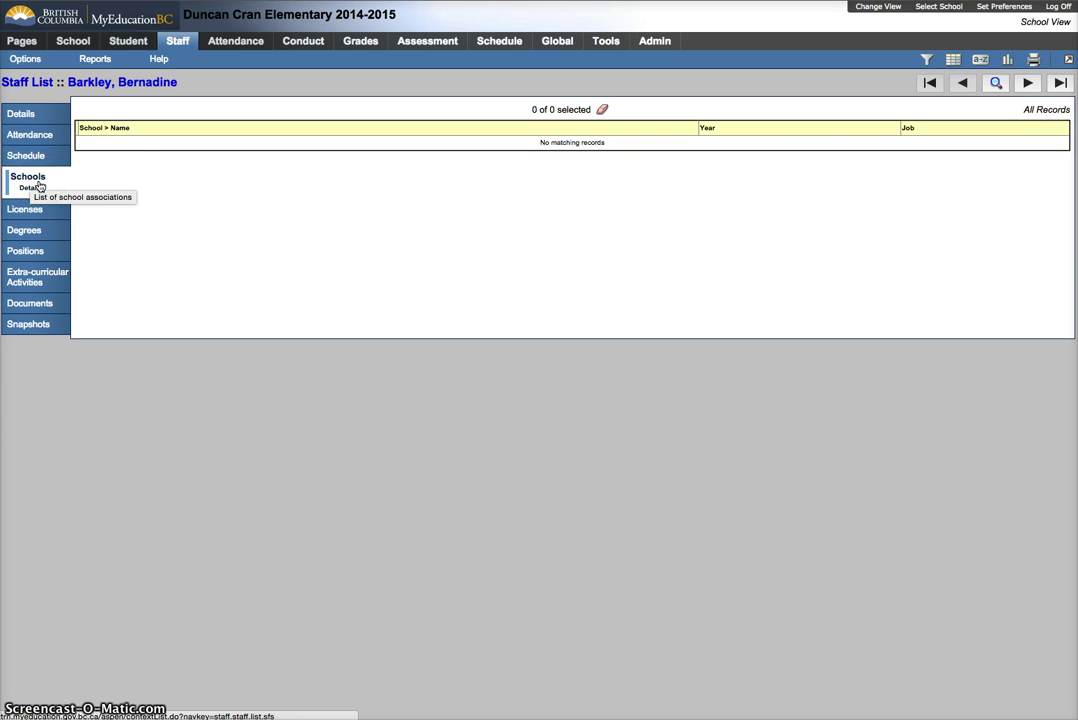
{"action": "left_click", "coordinate": [137, 185]}
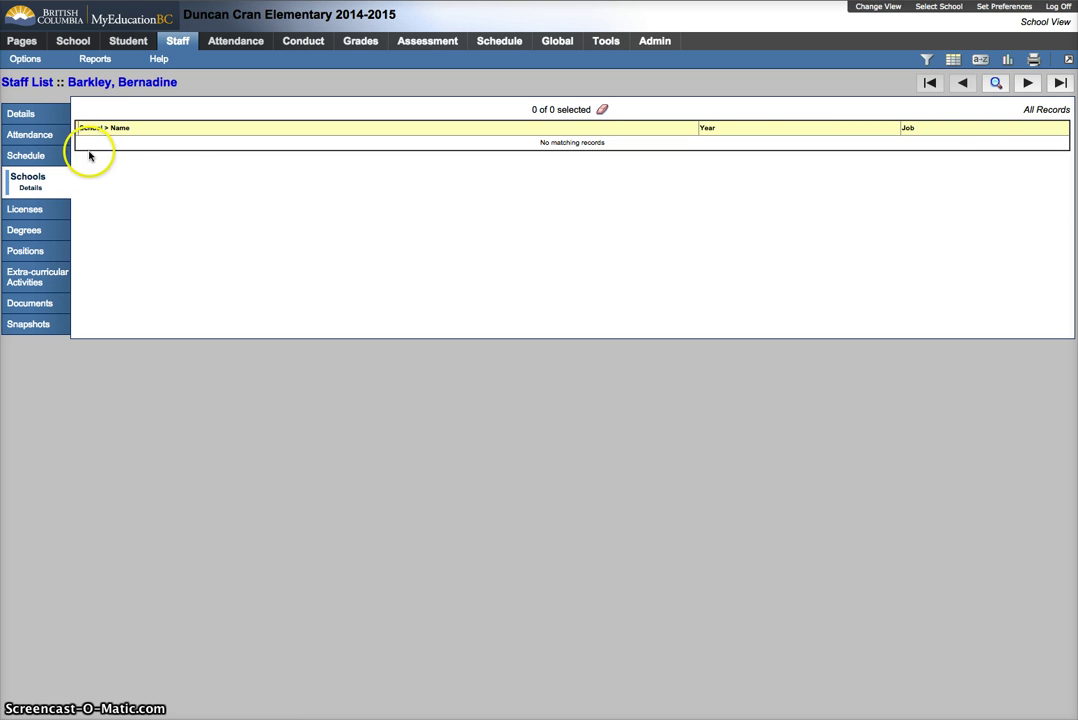
{"action": "left_click", "coordinate": [1028, 83]}
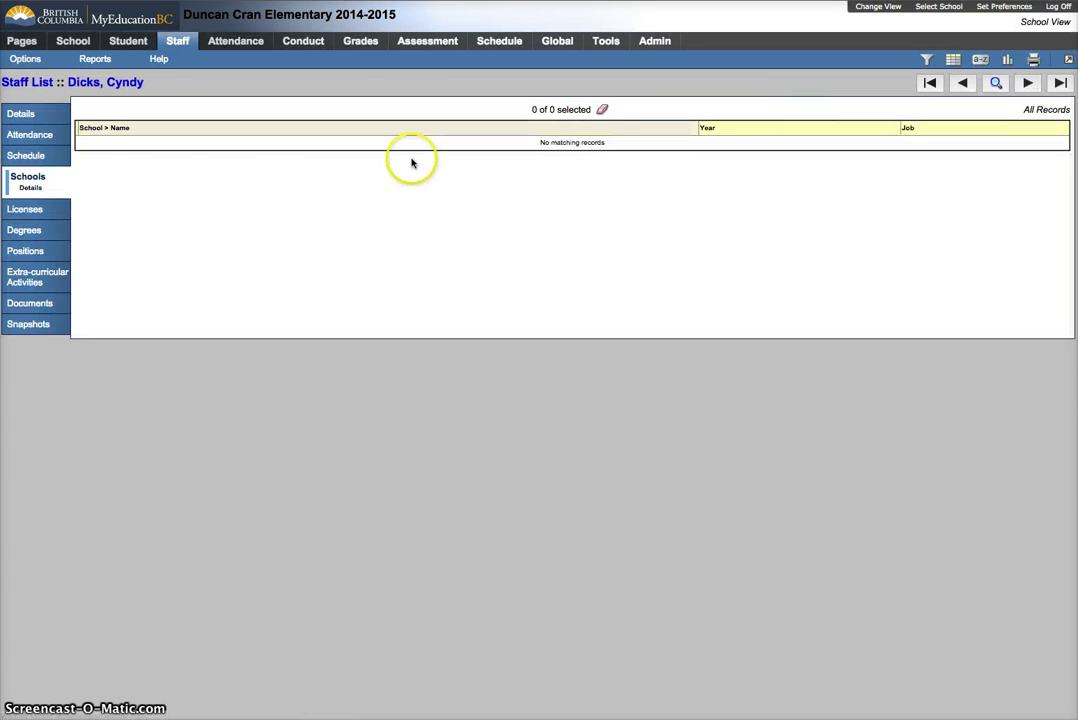
{"action": "left_click", "coordinate": [1028, 83]}
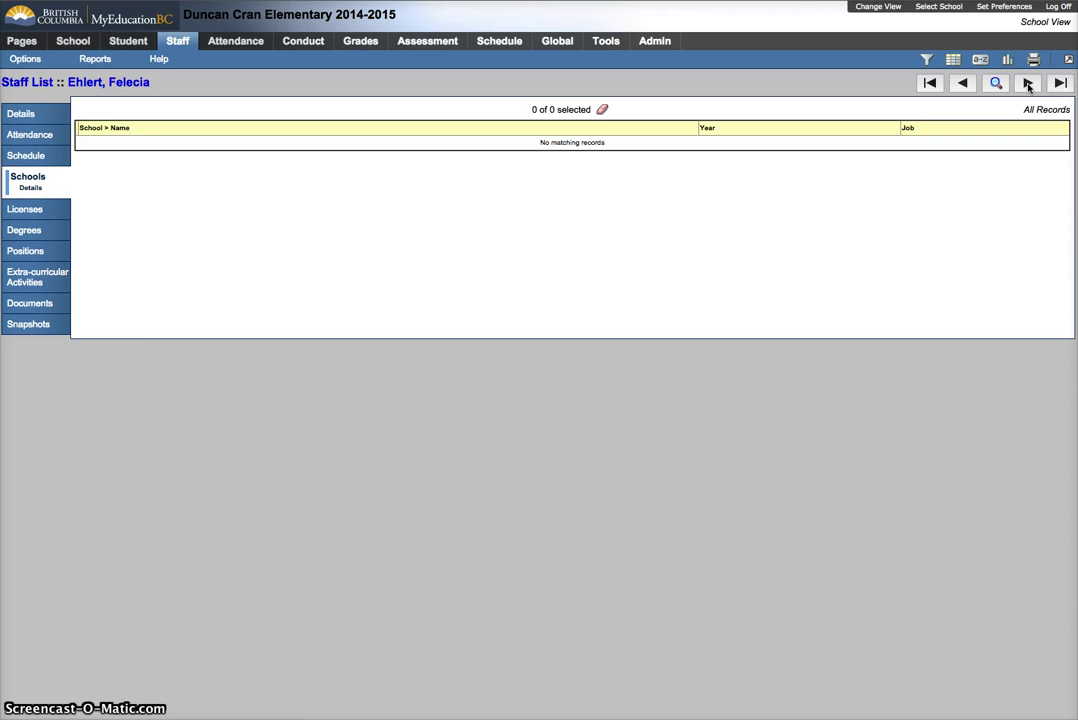
{"action": "left_click", "coordinate": [1028, 83]}
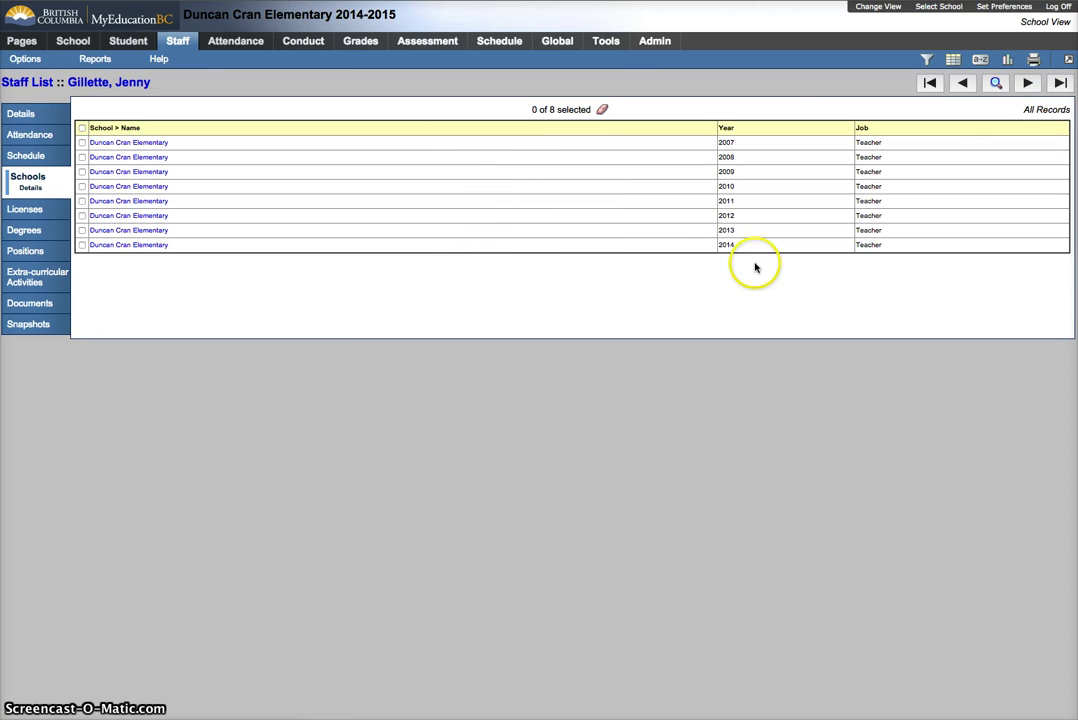
Inspect the 2014 school association row, selecting its year value and then the row itself.
{"action": "double_click", "coordinate": [718, 244]}
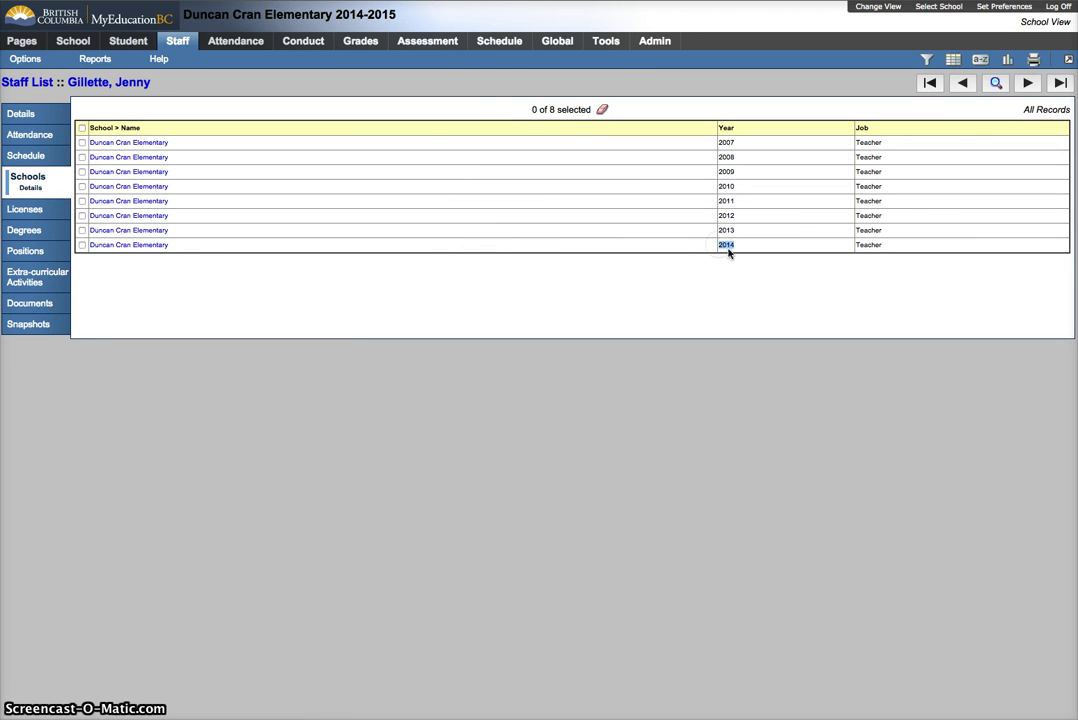
{"action": "left_click", "coordinate": [398, 16]}
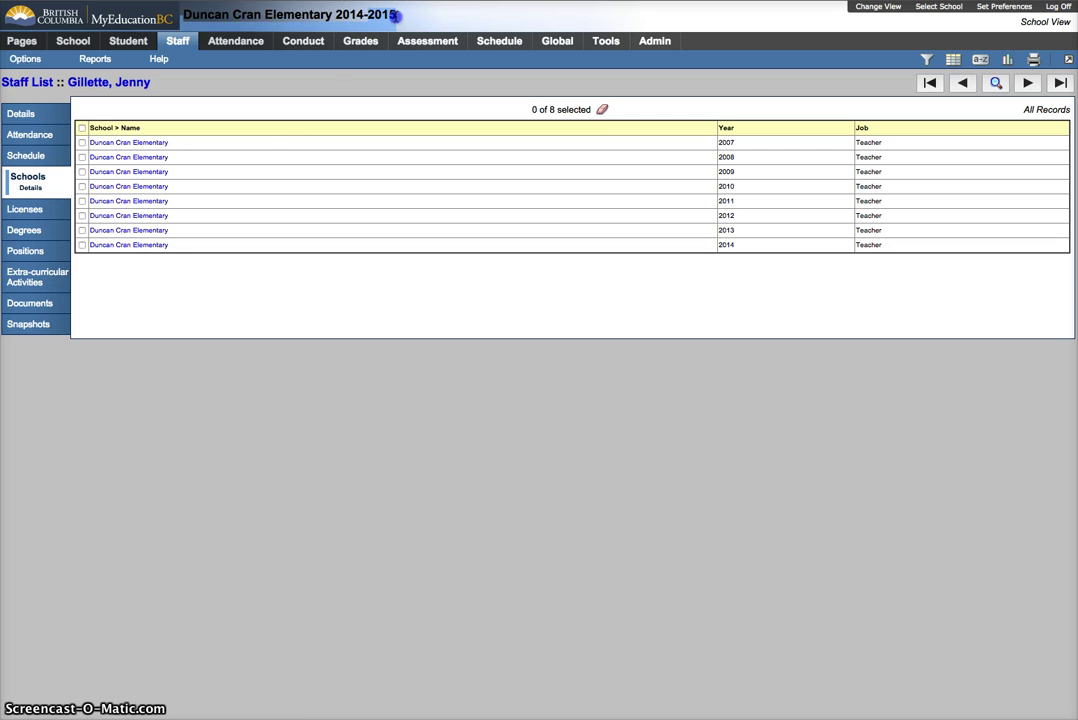
{"action": "left_click", "coordinate": [733, 248]}
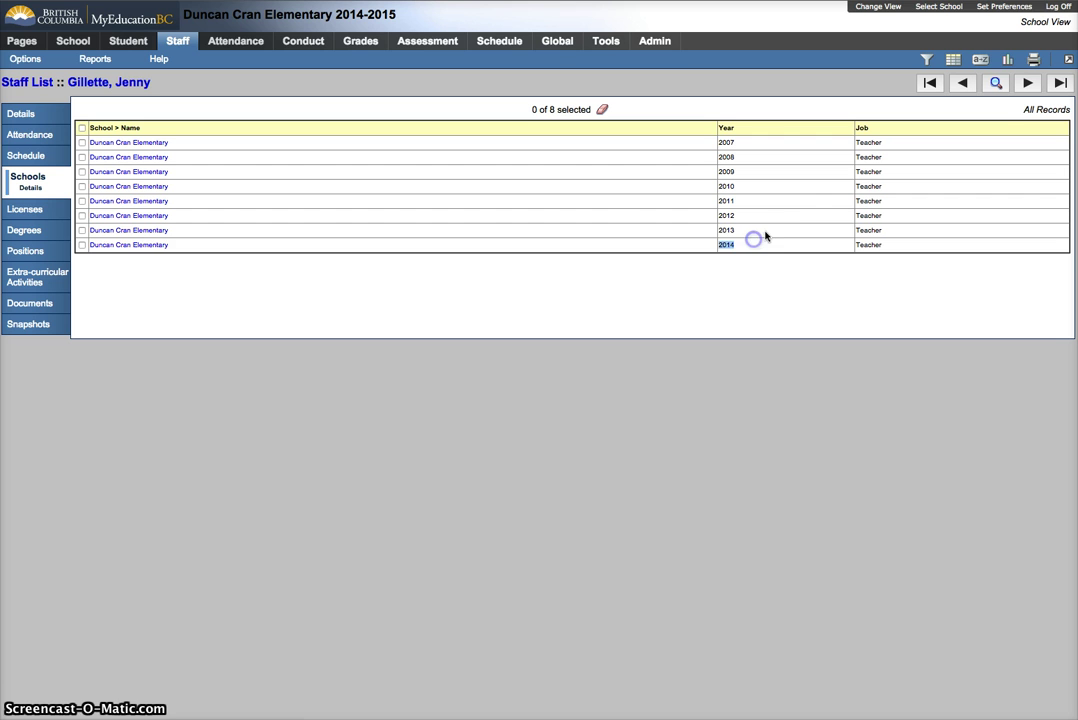
{"action": "left_click", "coordinate": [686, 260]}
{"action": "left_click", "coordinate": [739, 248]}
{"action": "left_click", "coordinate": [82, 245]}
{"action": "left_click", "coordinate": [25, 59]}
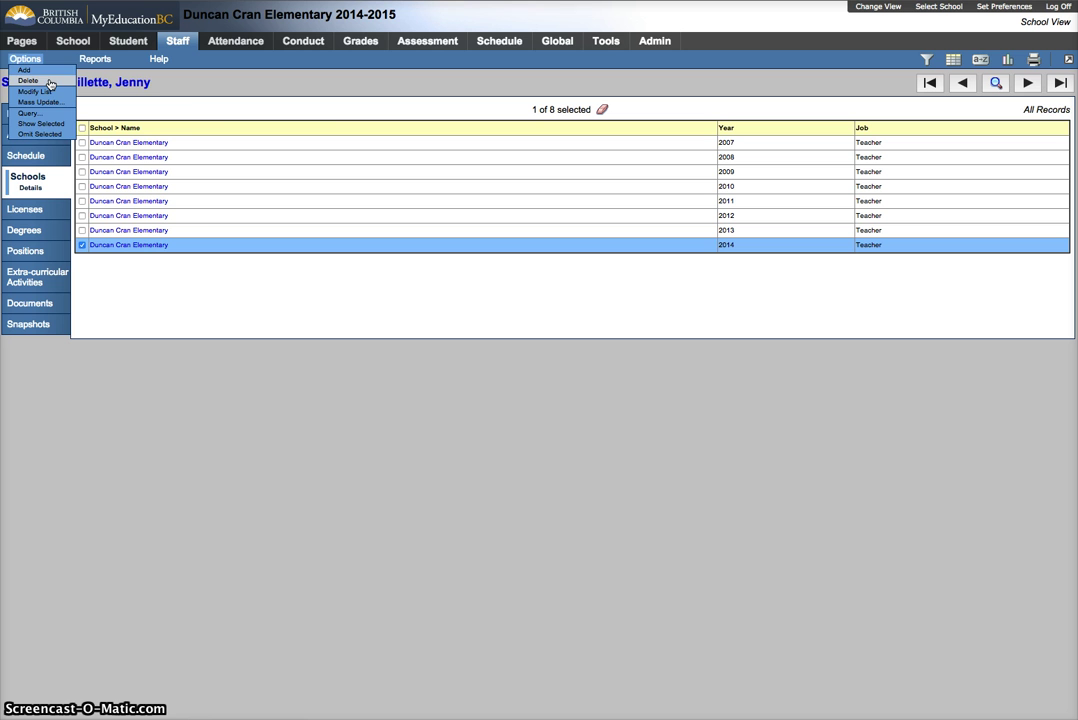
{"action": "left_click", "coordinate": [82, 245]}
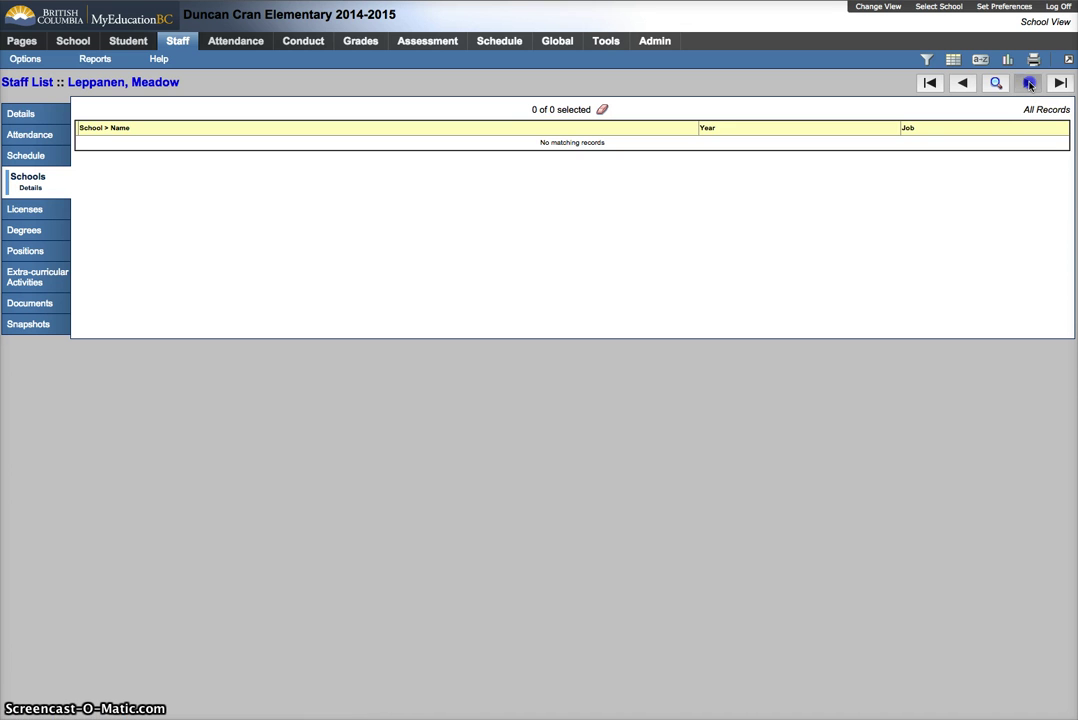
Advance four staff records to one with Duncan Cran Elementary teacher records from 2007 to 2014.
{"action": "left_click", "coordinate": [1029, 84]}
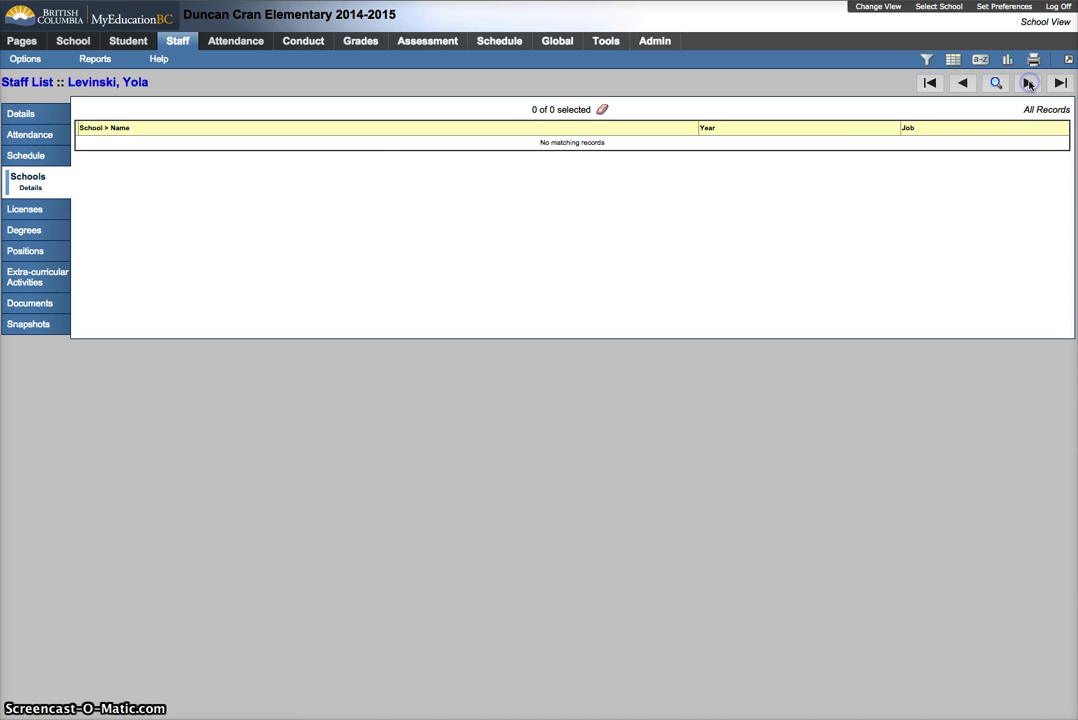
{"action": "left_click", "coordinate": [1029, 84]}
{"action": "left_click", "coordinate": [1030, 85]}
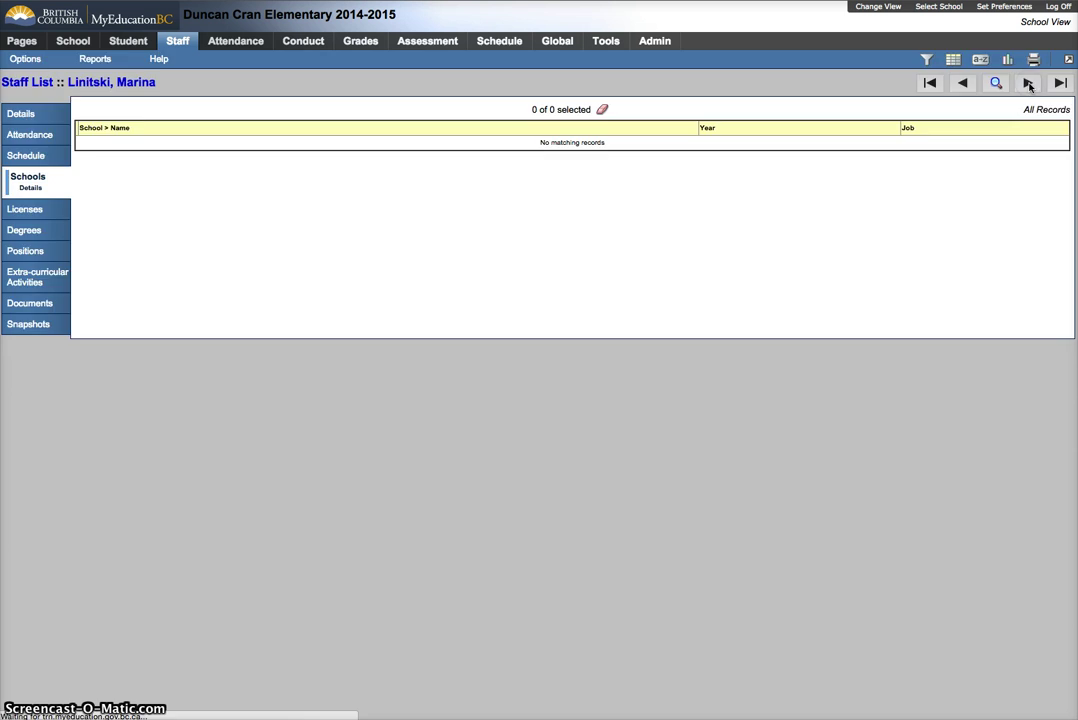
{"action": "left_click", "coordinate": [1029, 85]}
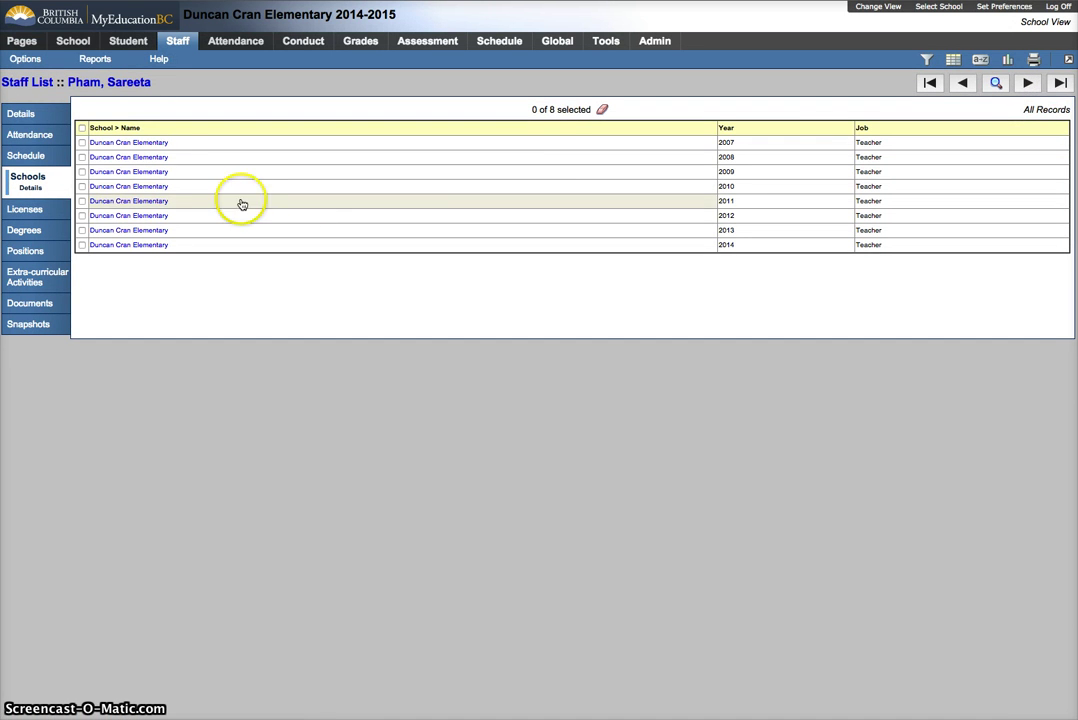
Return to the 23-person Staff List and make its Homeroom column editable through Modify List.
{"action": "left_click", "coordinate": [36, 84]}
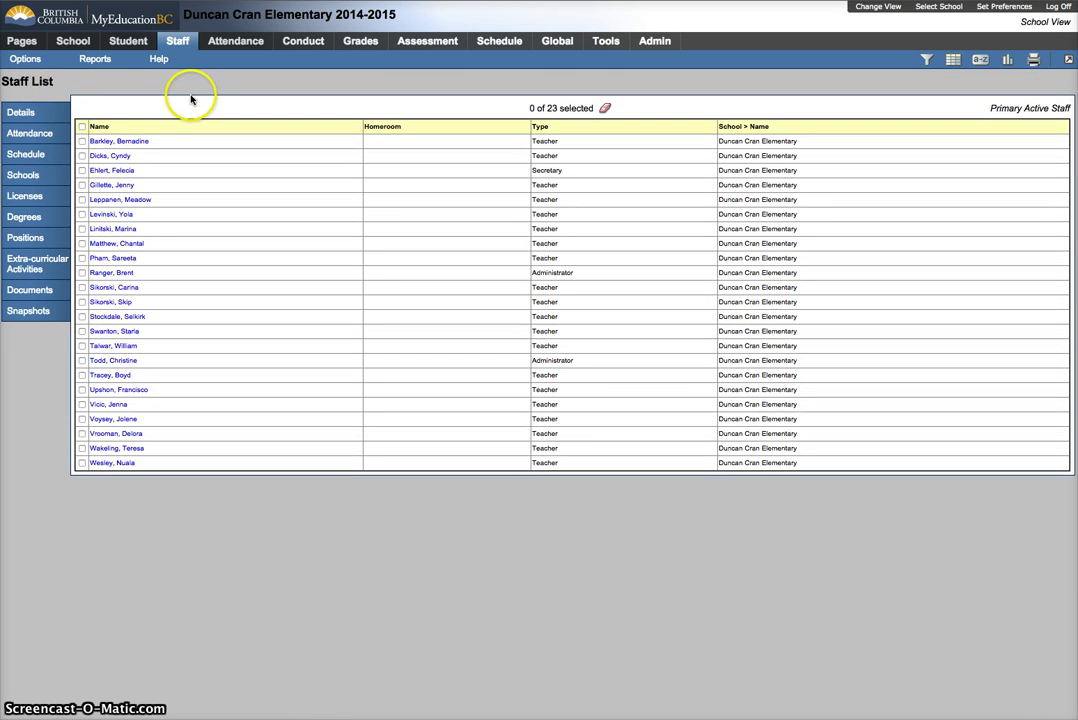
{"action": "left_click", "coordinate": [36, 63]}
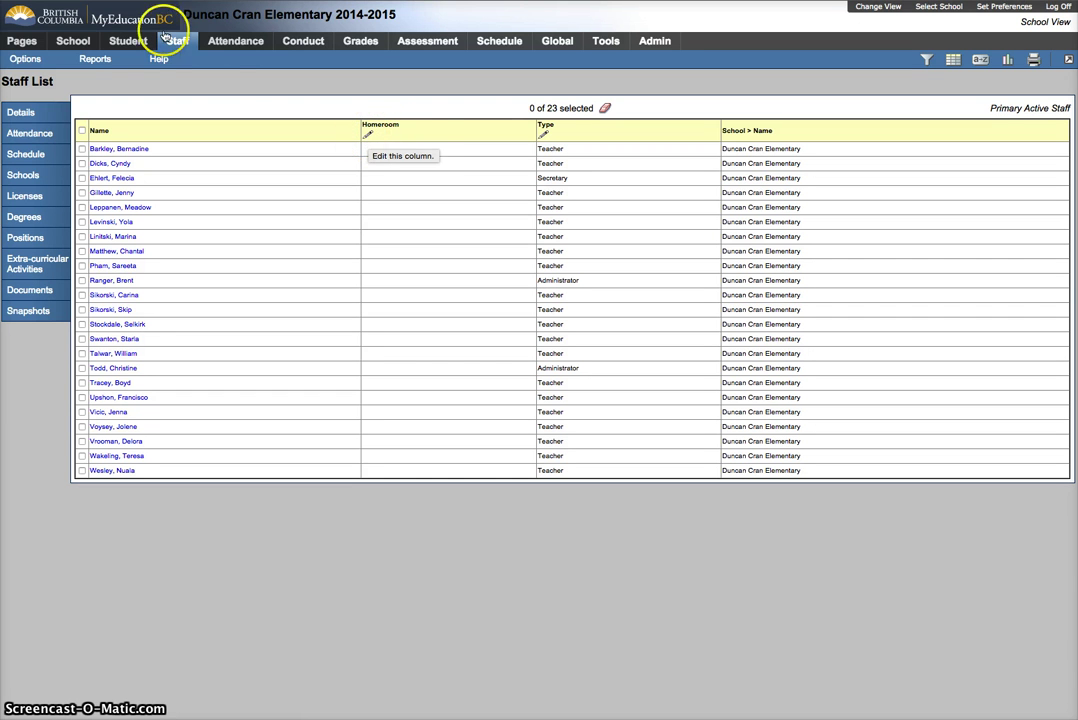
{"action": "left_click", "coordinate": [367, 137]}
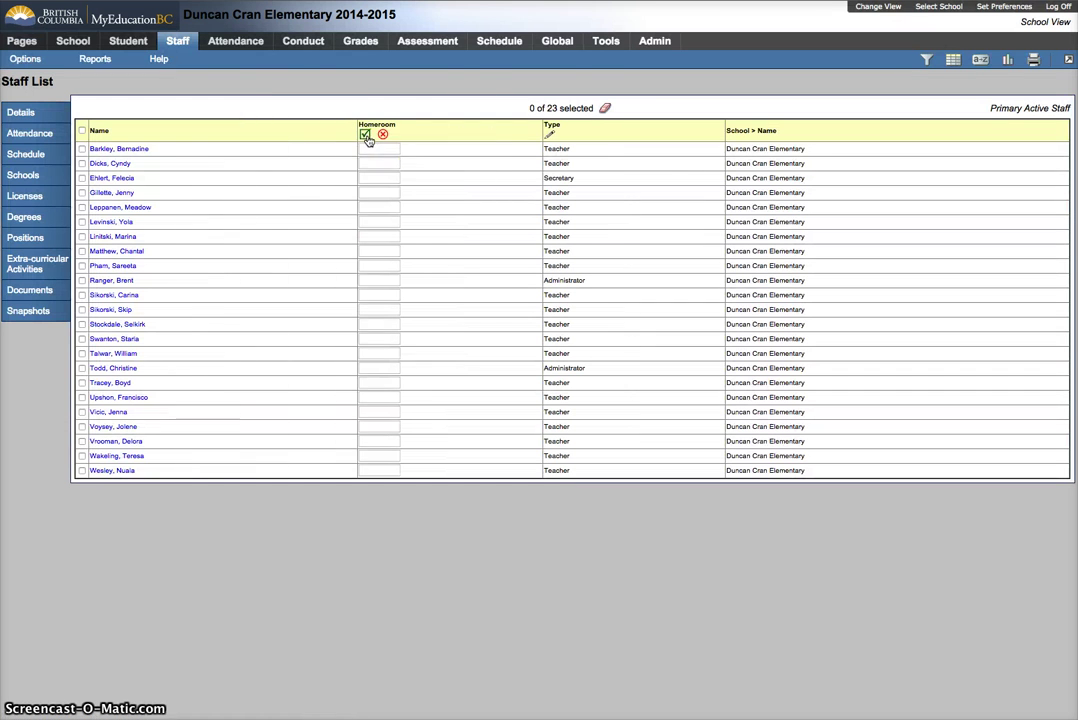
Enter homerooms 01 to 04 for the first teachers, leaving the secretary's box blank.
{"action": "left_click", "coordinate": [373, 150]}
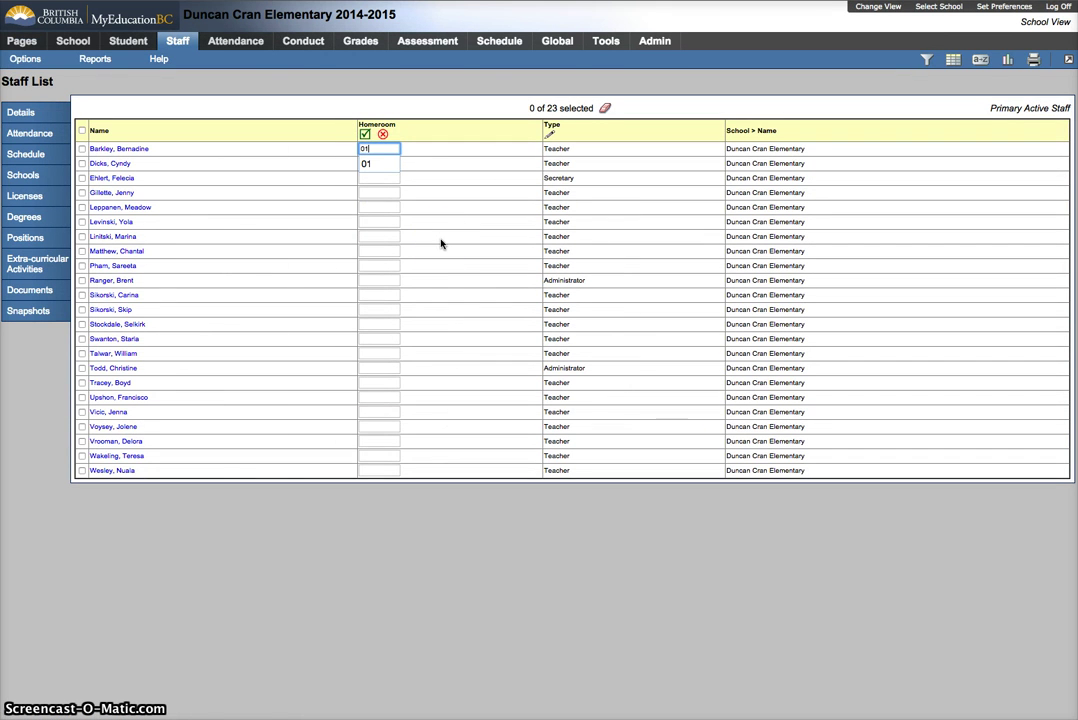
{"action": "key", "text": "Tab"}
{"action": "type", "text": "02"}
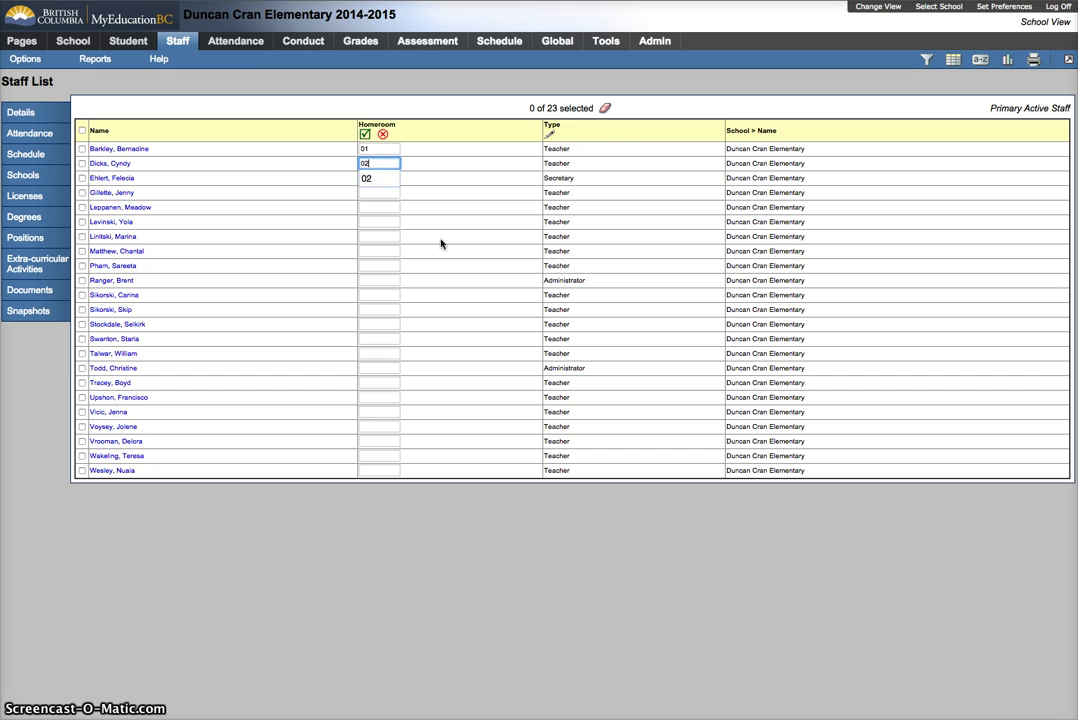
{"action": "key", "text": "Tab"}
{"action": "type", "text": "03"}
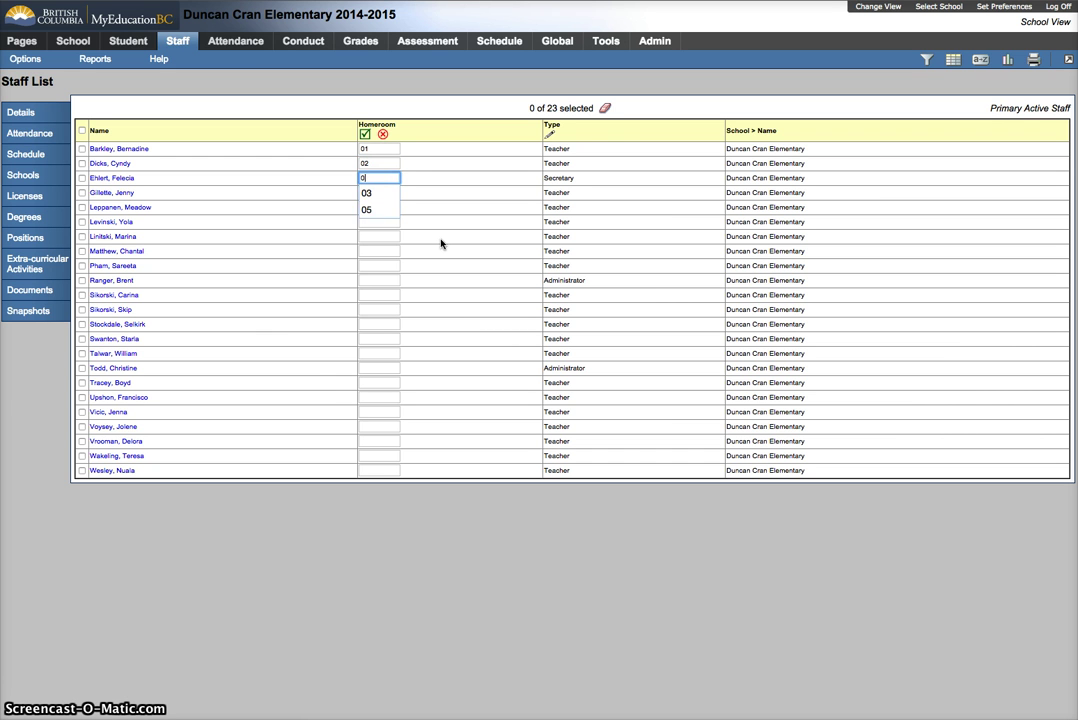
{"action": "key", "text": "BackSpace"}
{"action": "type", "text": "03"}
{"action": "key", "text": "Tab"}
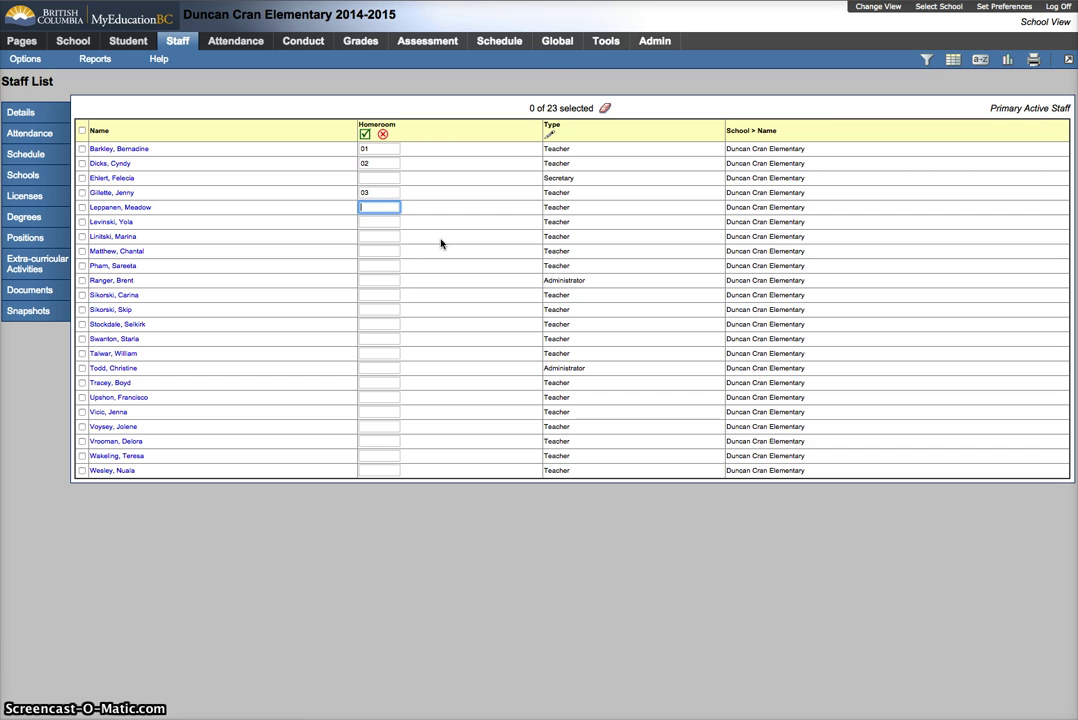
{"action": "type", "text": "04"}
{"action": "key", "text": "Tab"}
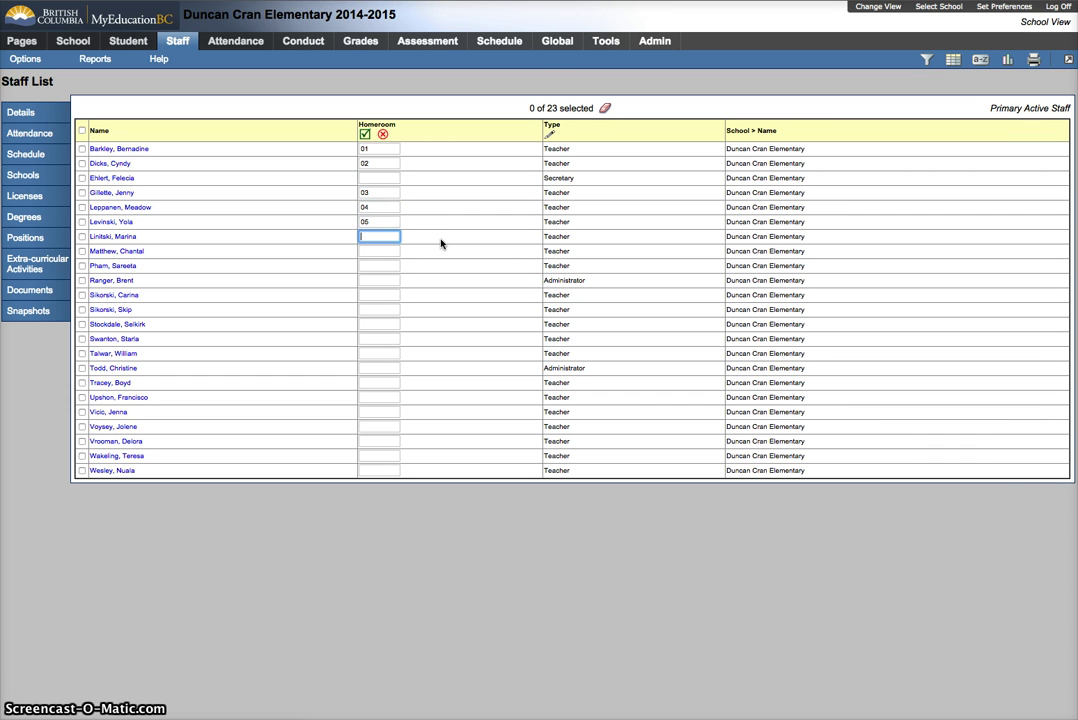
Continue entering homerooms 05 through 12 for the next teachers, leaving the administrator blank.
{"action": "key", "text": "Tab"}
{"action": "type", "text": "0"}
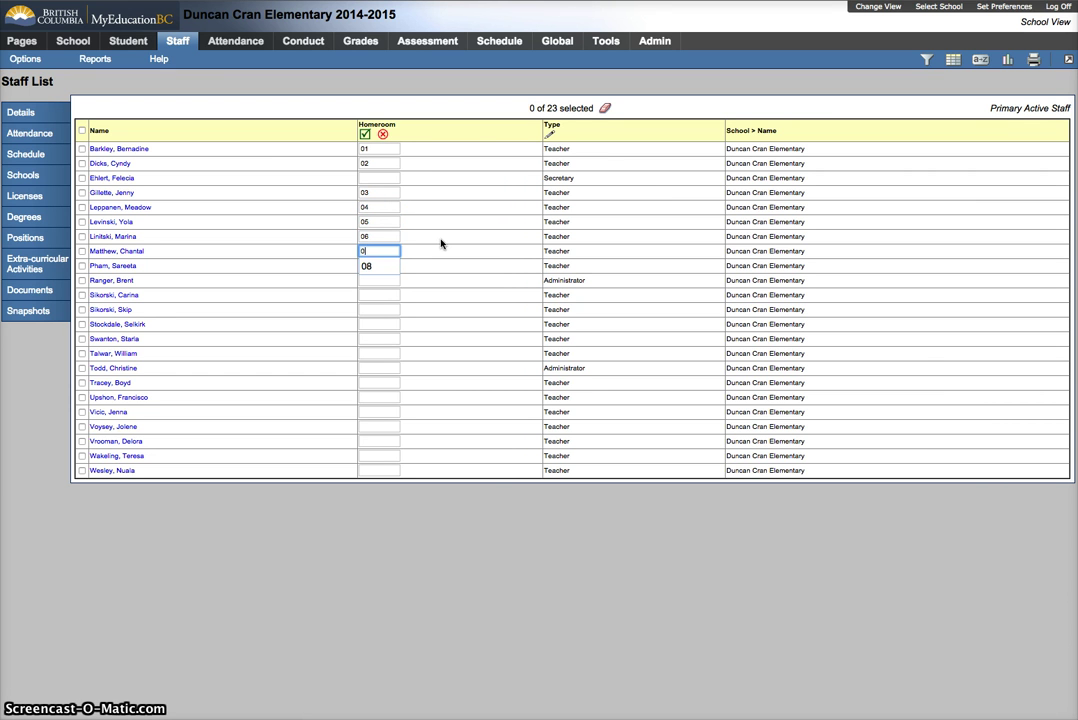
{"action": "key", "text": "Tab"}
{"action": "type", "text": "08"}
{"action": "key", "text": "Tab"}
{"action": "key", "text": "Tab"}
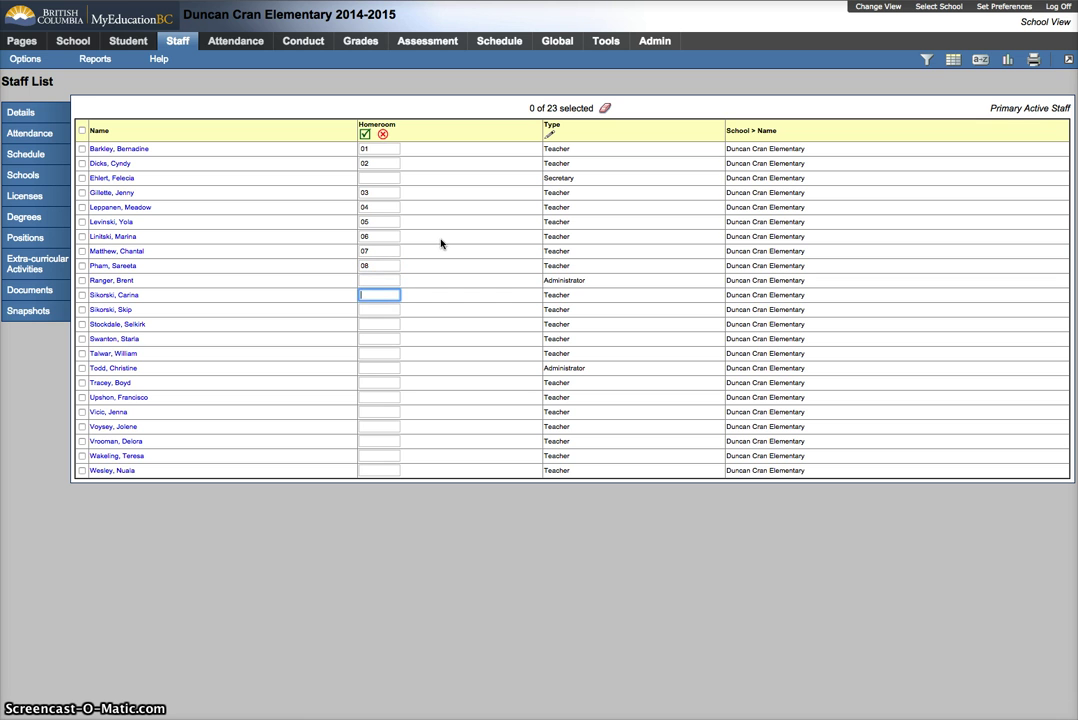
{"action": "type", "text": "11"}
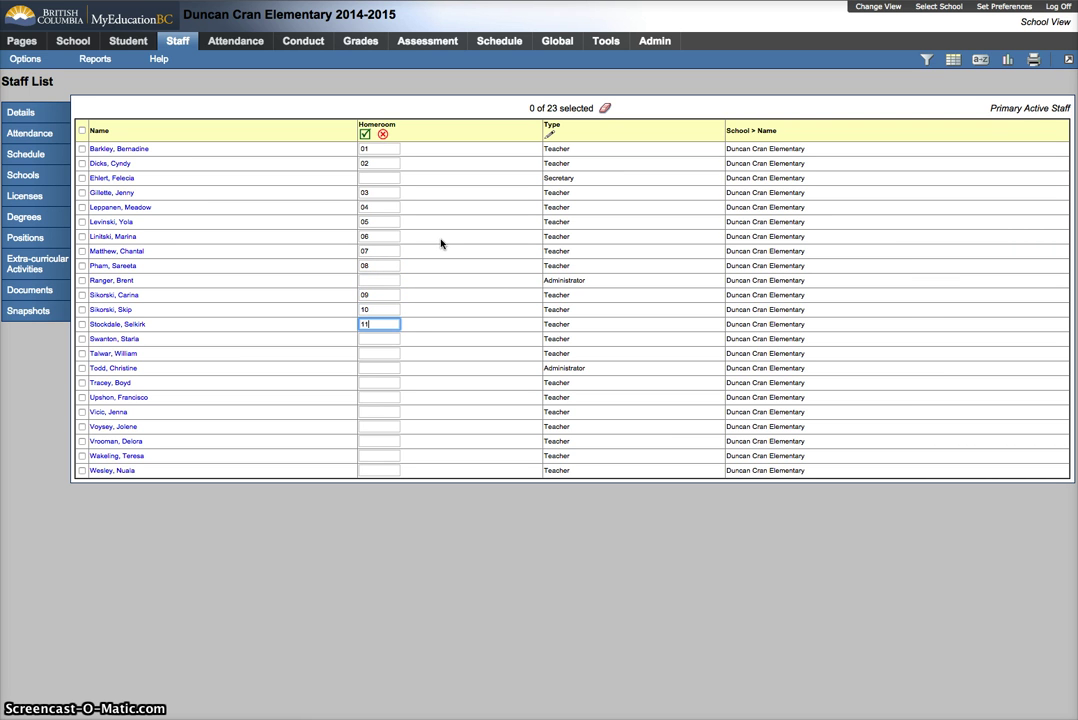
{"action": "key", "text": "Tab"}
{"action": "type", "text": "12"}
{"action": "key", "text": "Tab"}
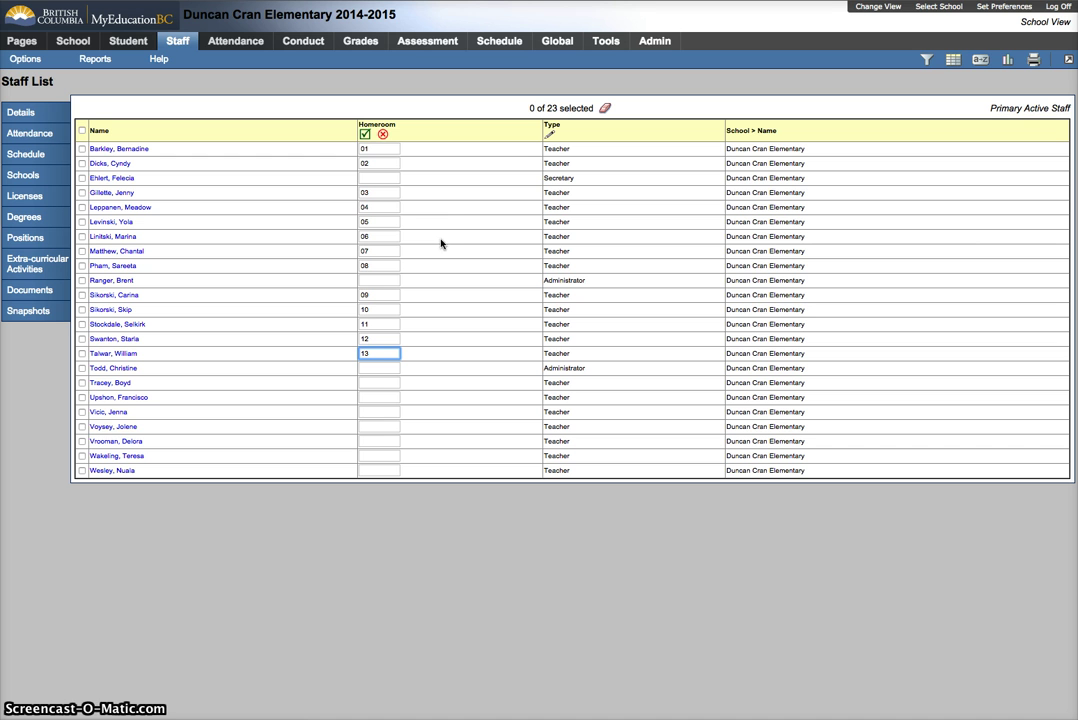
{"action": "double_click", "coordinate": [368, 149]}
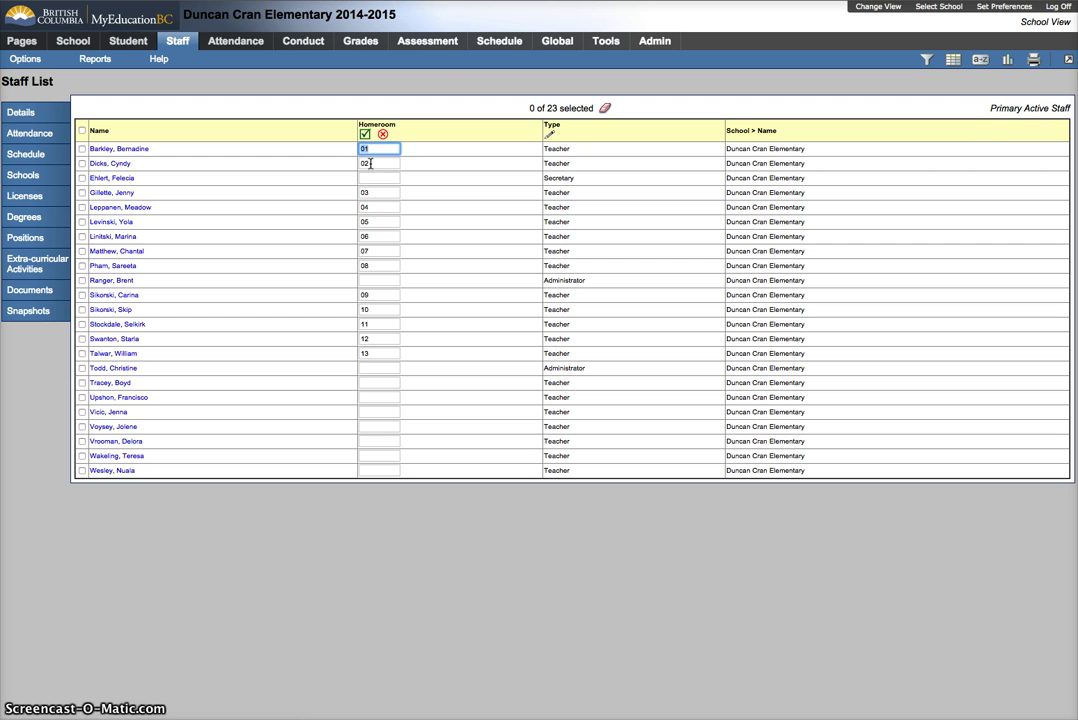
{"action": "left_click", "coordinate": [364, 164]}
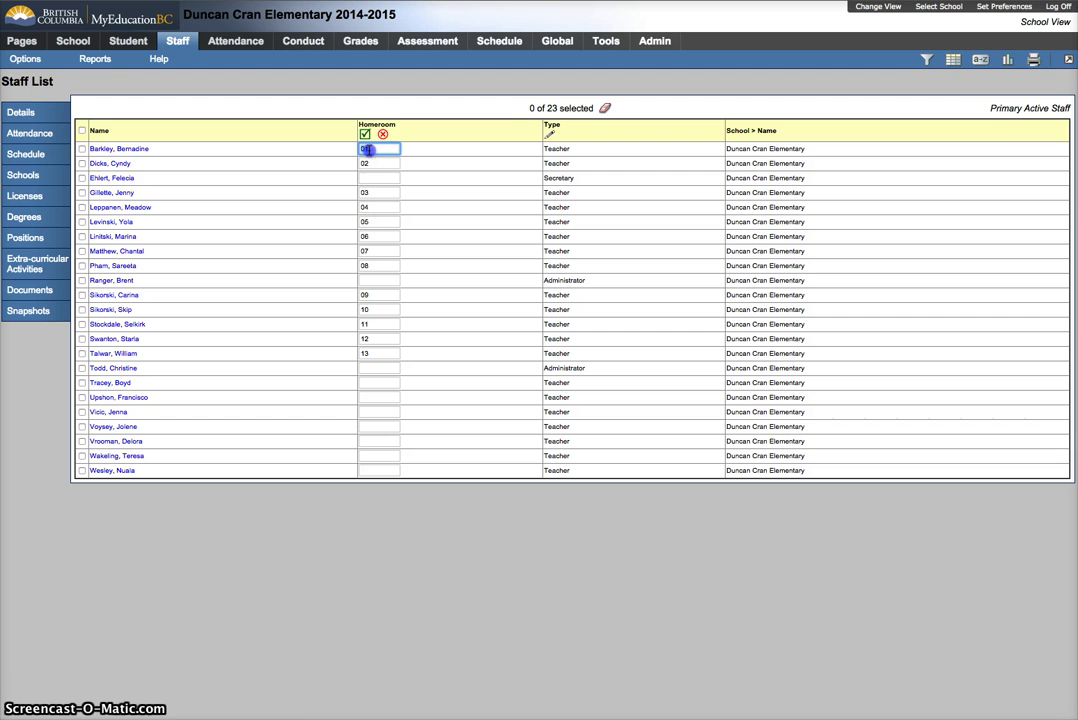
{"action": "left_click_drag", "start_coordinate": [366, 149], "coordinate": [366, 163]}
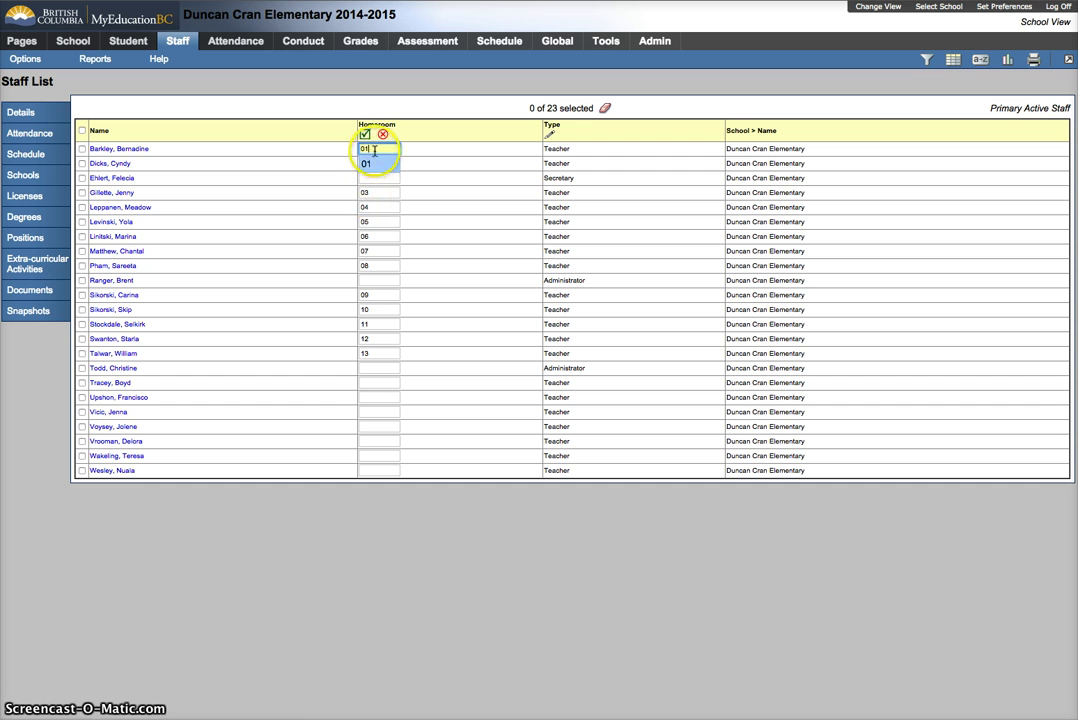
{"action": "left_click", "coordinate": [370, 150]}
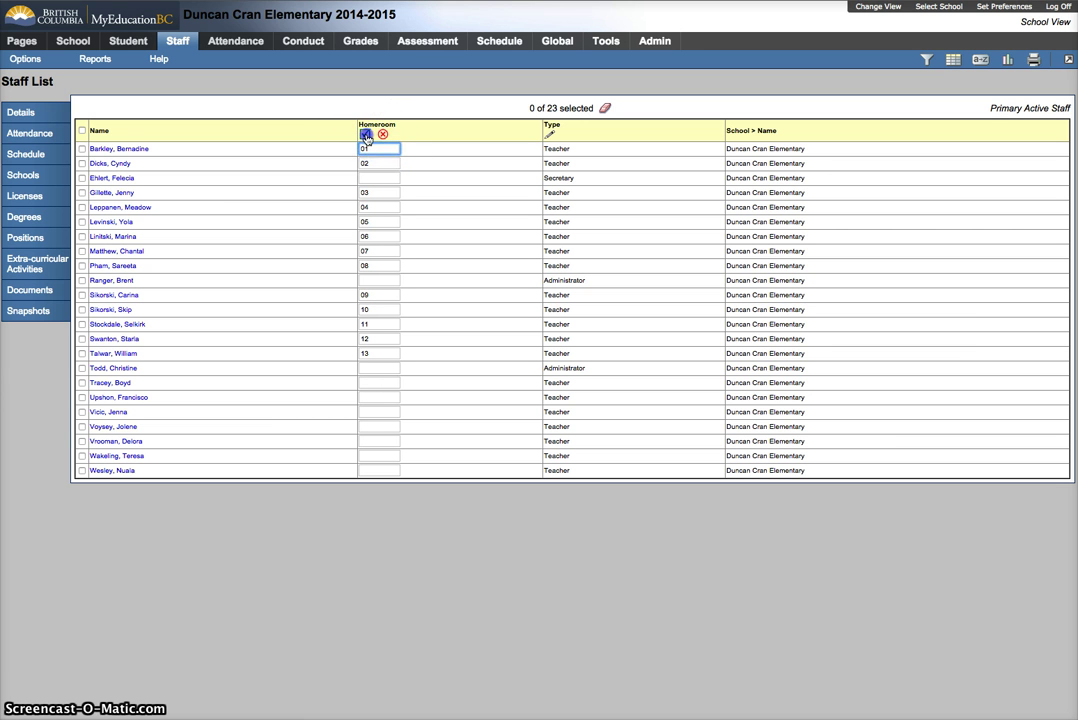
Save the Homeroom column changes and acknowledge the '13 records updated' notice.
{"action": "left_click", "coordinate": [364, 134]}
{"action": "left_click", "coordinate": [336, 178]}
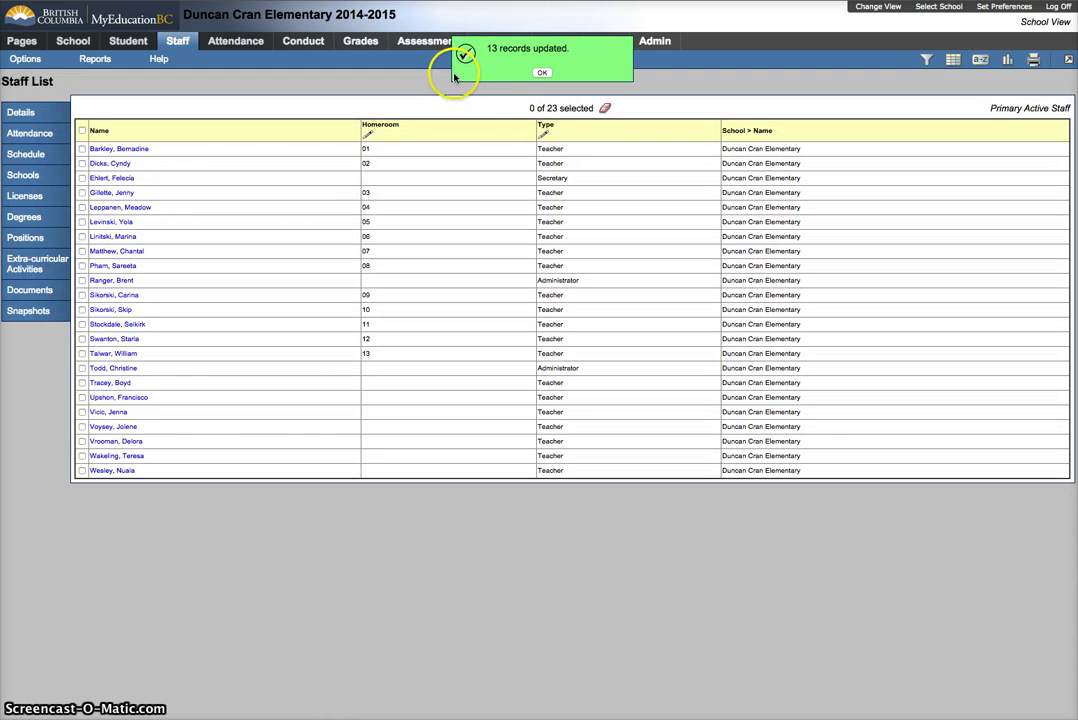
{"action": "left_click", "coordinate": [538, 70]}
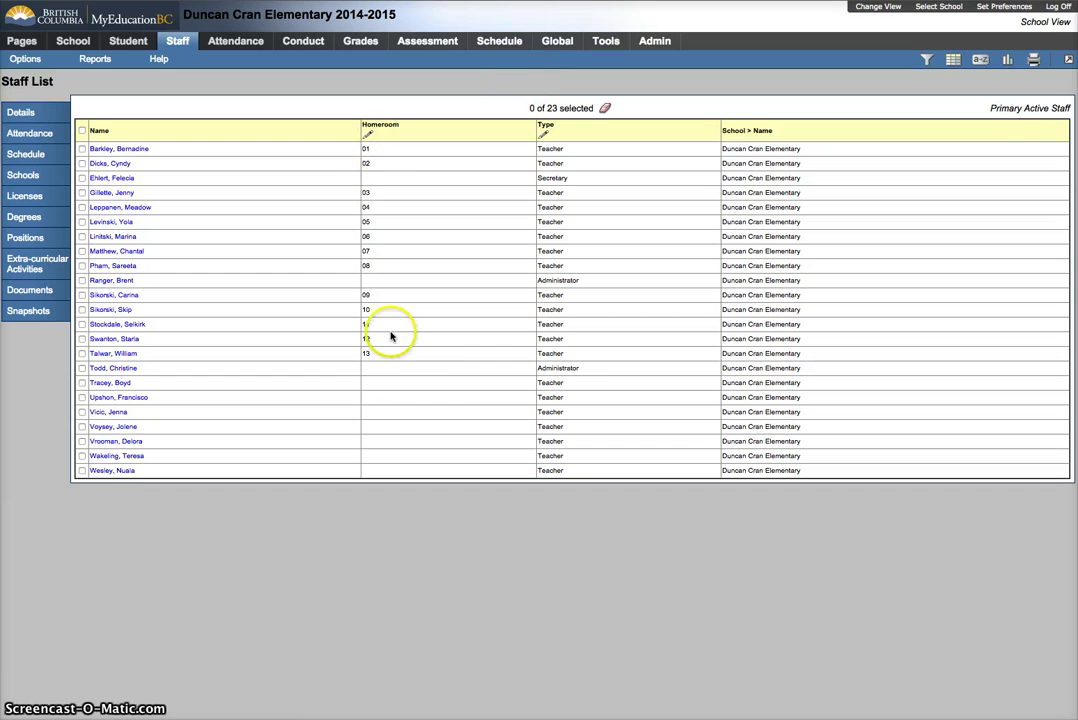